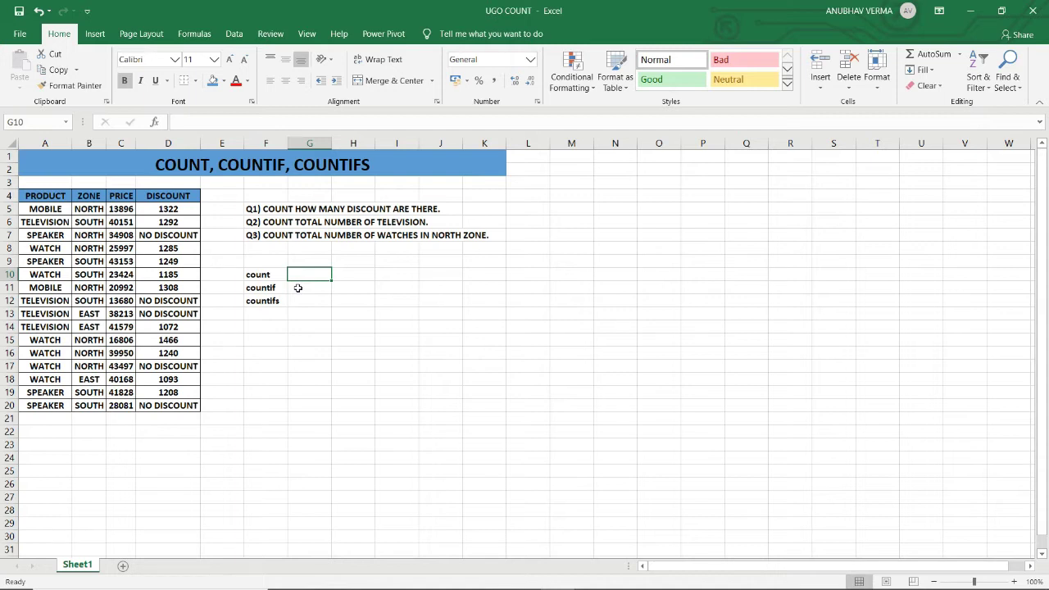
Highlight the PRICE values C5:C20 and DISCOUNT values D5:D20, then settle on answer cell G10
{"action": "left_click", "coordinate": [121, 210]}
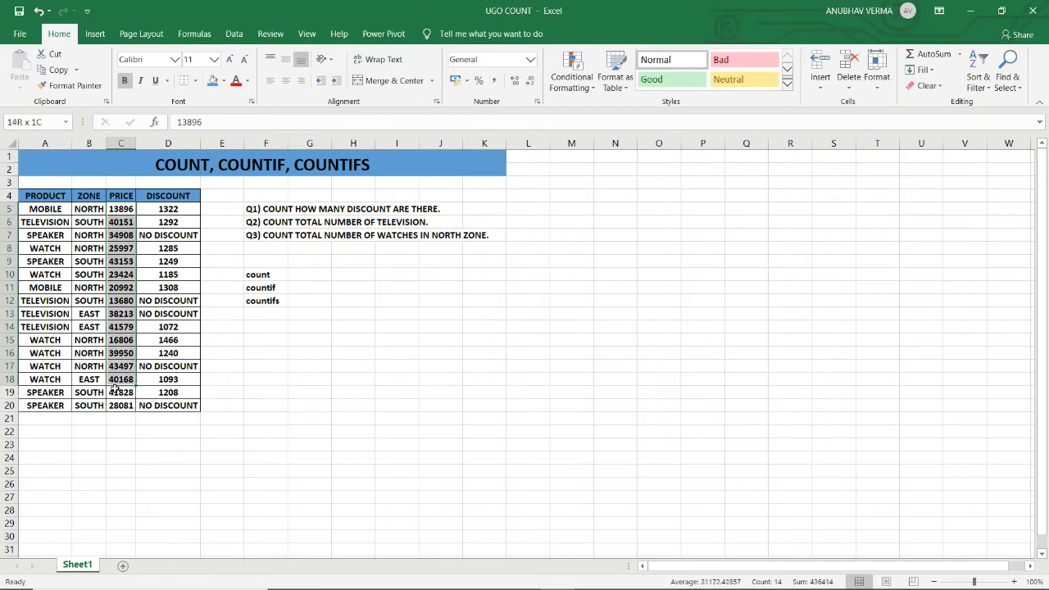
{"action": "left_click_drag", "start_coordinate": [121, 211], "coordinate": [119, 405]}
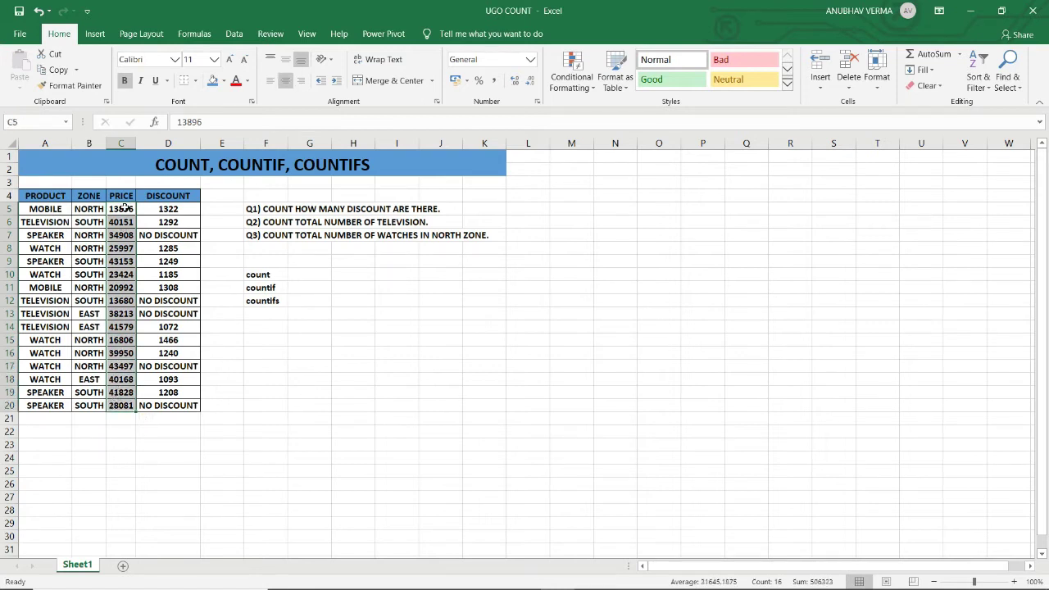
{"action": "left_click_drag", "start_coordinate": [162, 208], "coordinate": [154, 404]}
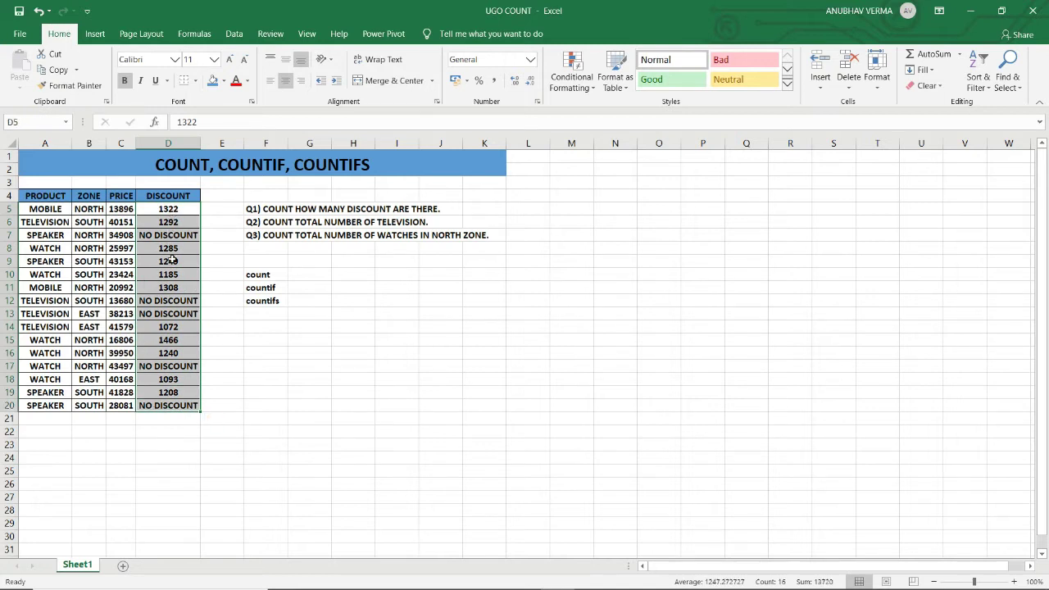
{"action": "left_click", "coordinate": [305, 275]}
{"action": "left_click", "coordinate": [255, 287]}
{"action": "left_click", "coordinate": [292, 288]}
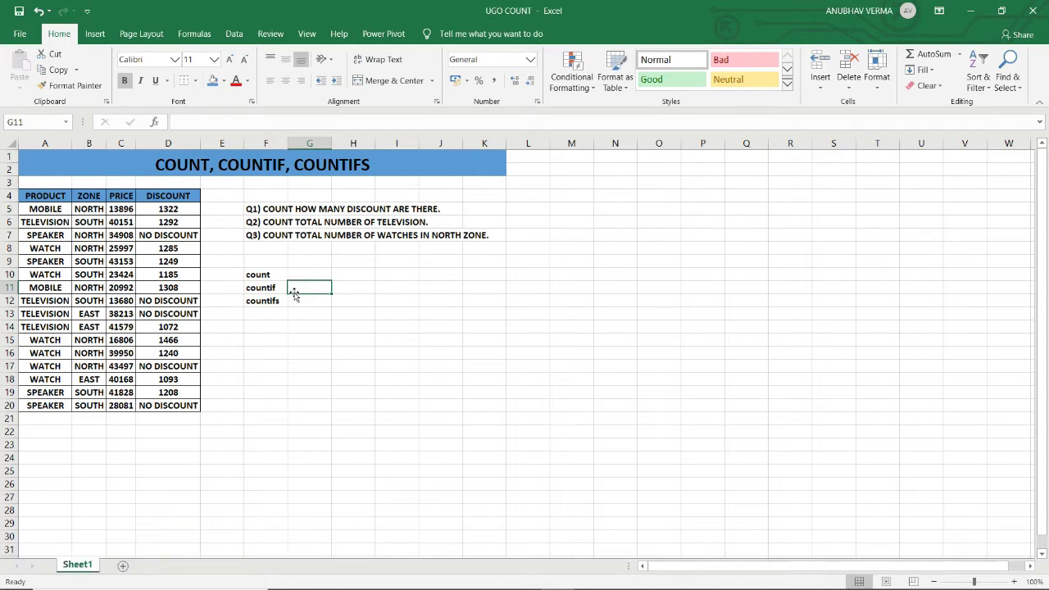
{"action": "left_click", "coordinate": [299, 275]}
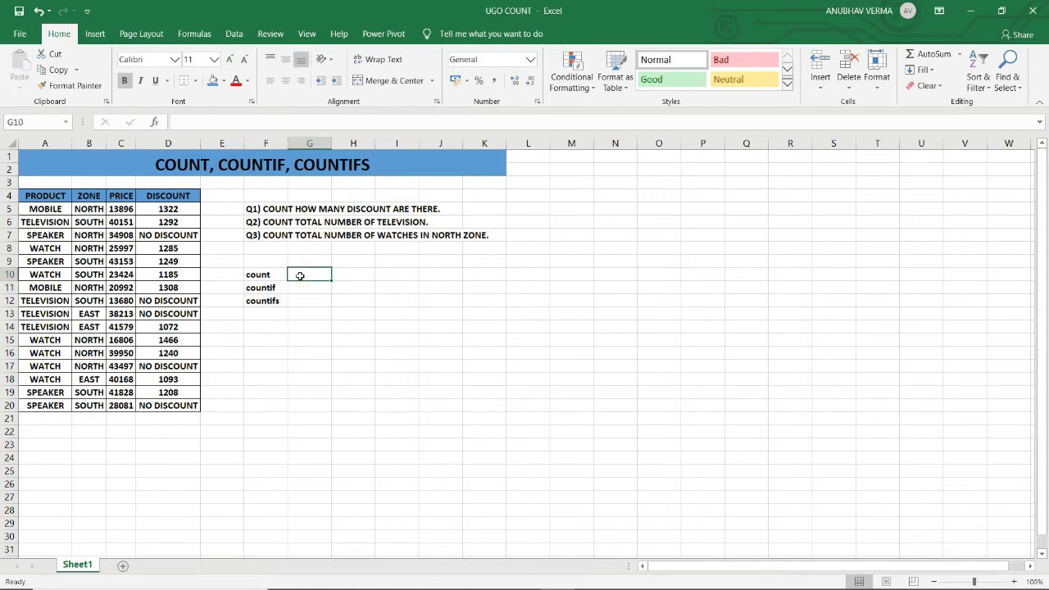
Enter =COUNT(D5:D20) in G10, returning 11, and note it skips the NO DISCOUNT text in D7
{"action": "type", "text": "="}
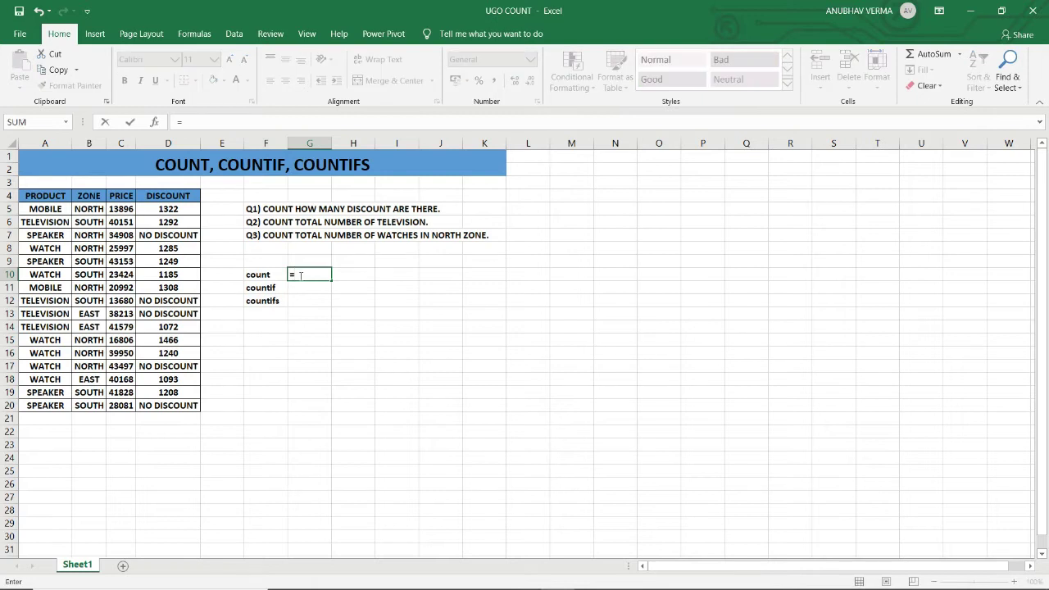
{"action": "type", "text": "COUNT"}
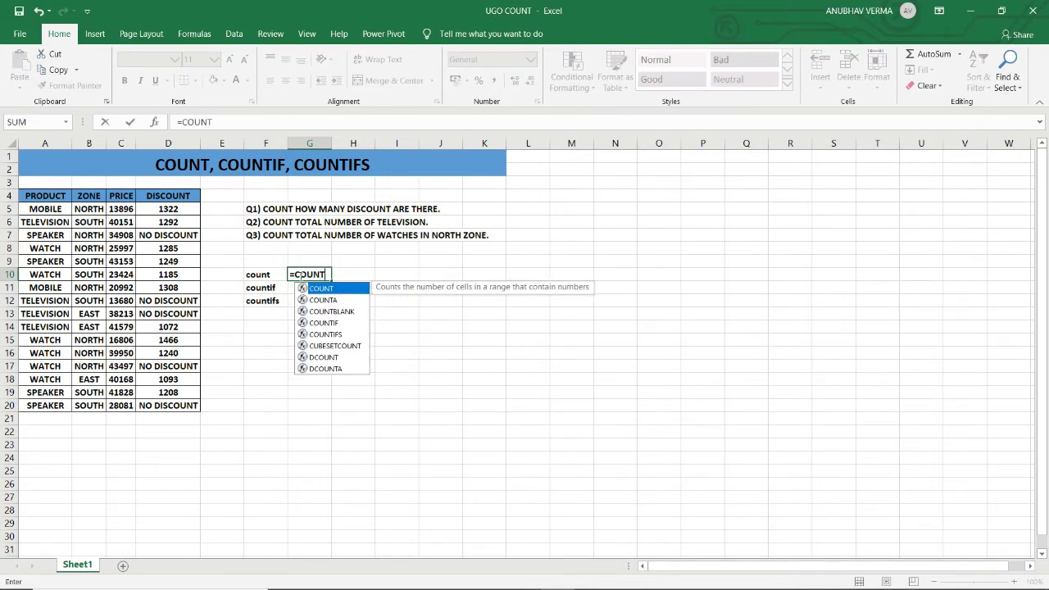
{"action": "type", "text": "("}
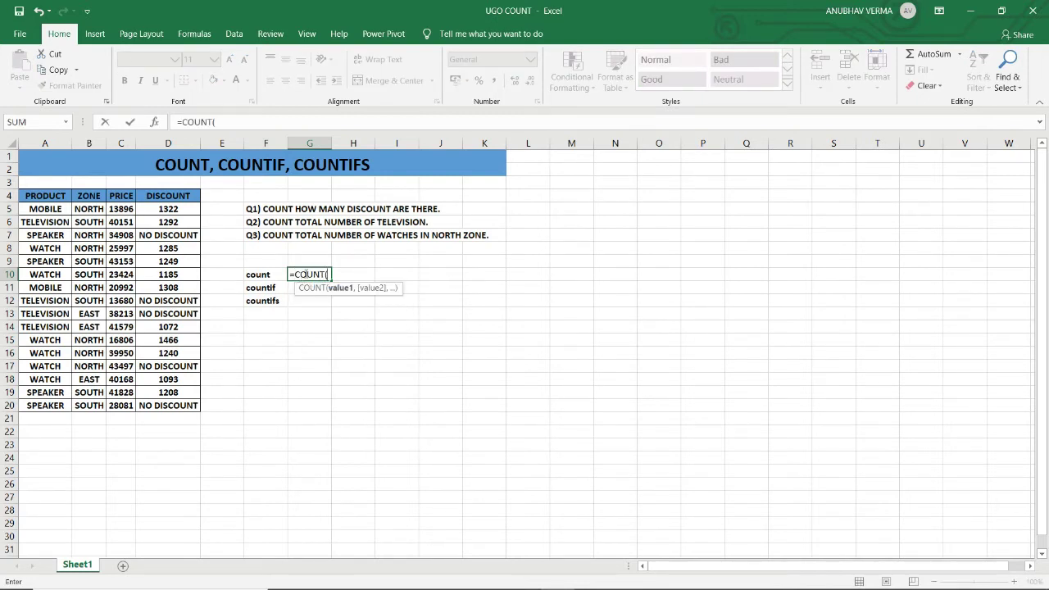
{"action": "left_click_drag", "start_coordinate": [177, 210], "coordinate": [177, 405]}
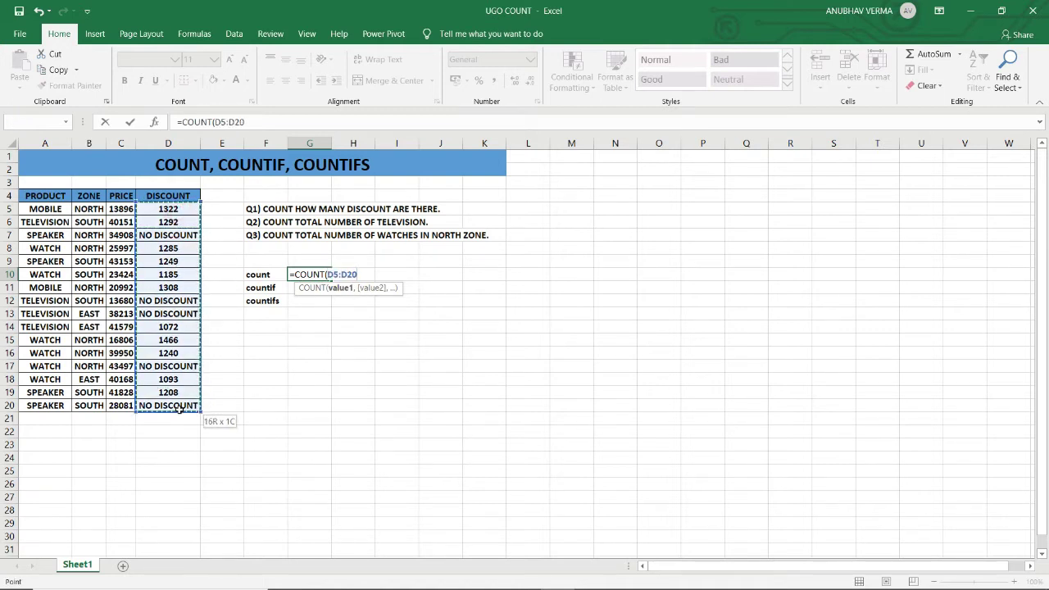
{"action": "type", "text": ")"}
{"action": "key", "text": "Return"}
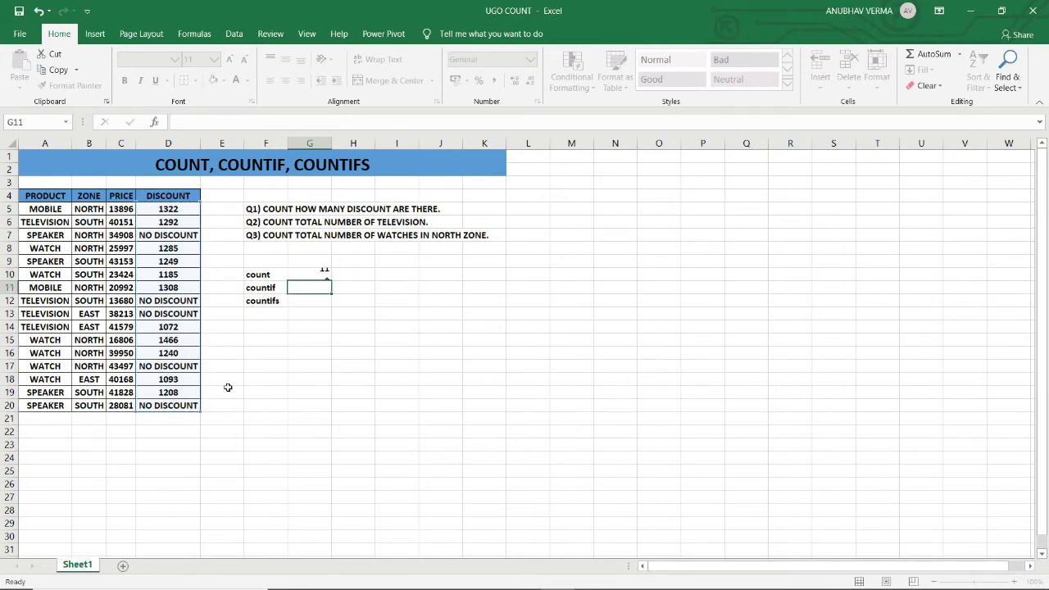
{"action": "left_click", "coordinate": [325, 273]}
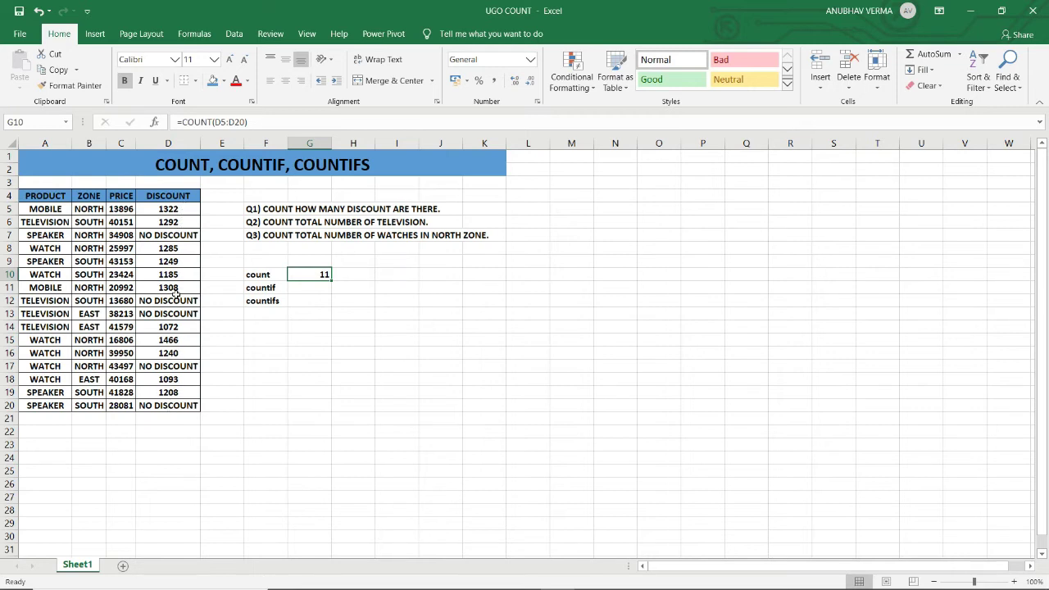
{"action": "left_click", "coordinate": [182, 235]}
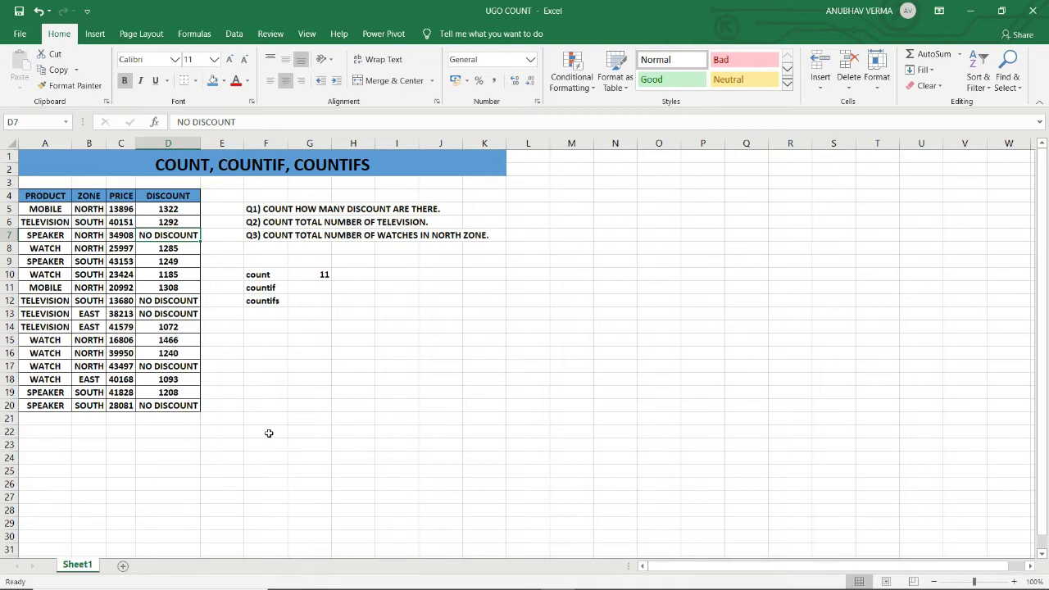
{"action": "left_click", "coordinate": [318, 290]}
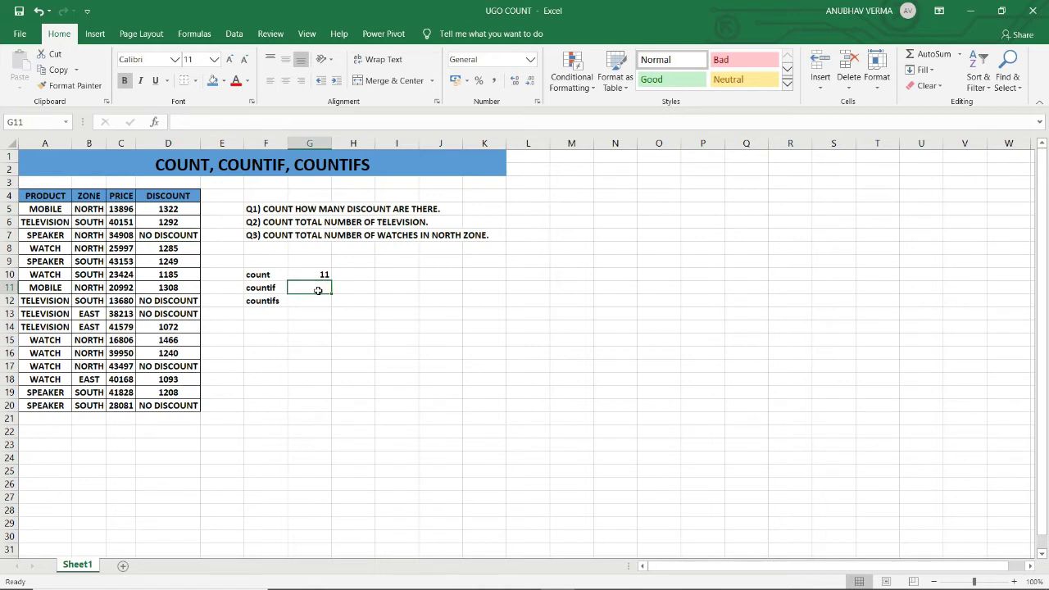
Enter =COUNTIF(A5:A20,A6) in G11 to count TELEVISION products, giving 4
{"action": "type", "text": "=CO"}
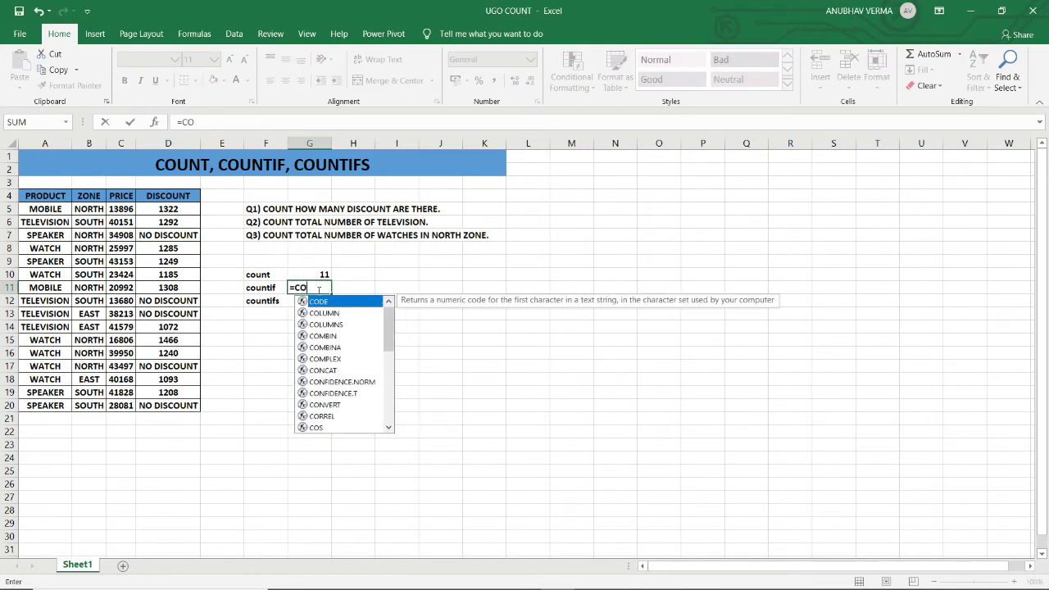
{"action": "type", "text": "UNT"}
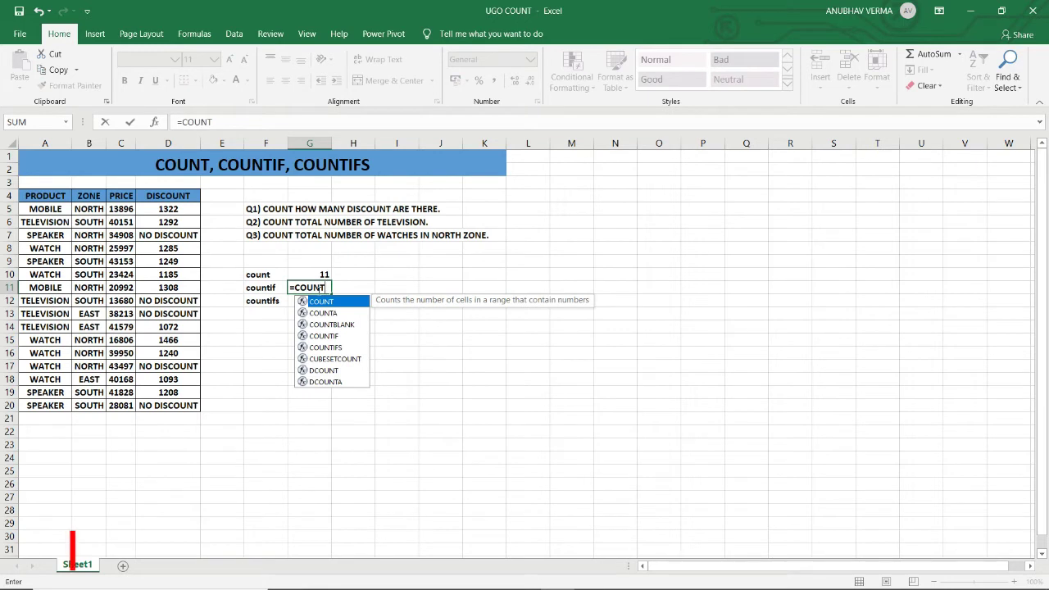
{"action": "type", "text": "IF("}
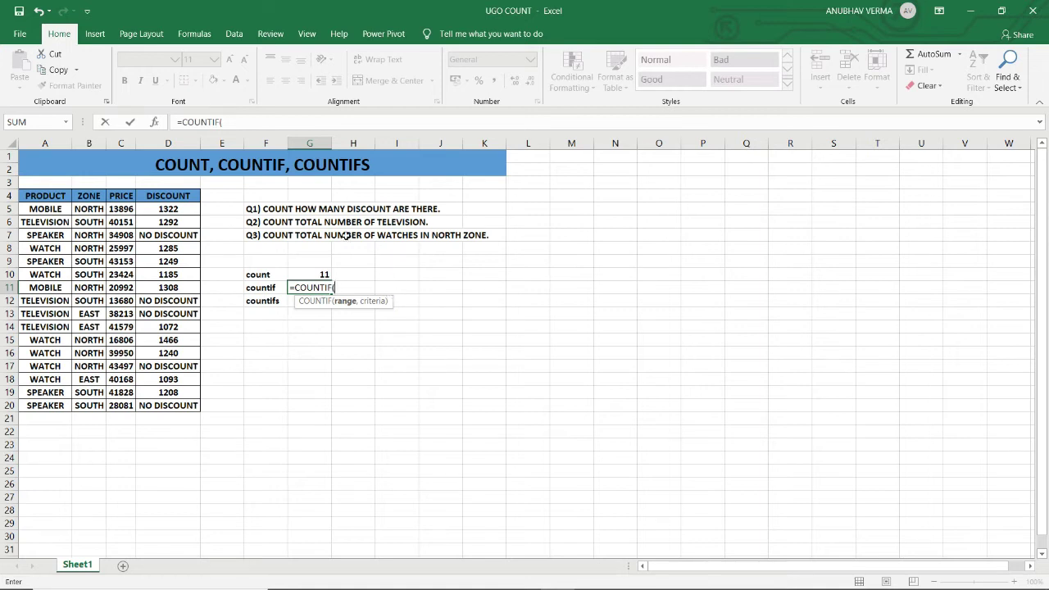
{"action": "left_click", "coordinate": [58, 212]}
{"action": "left_click_drag", "start_coordinate": [58, 212], "coordinate": [46, 406]}
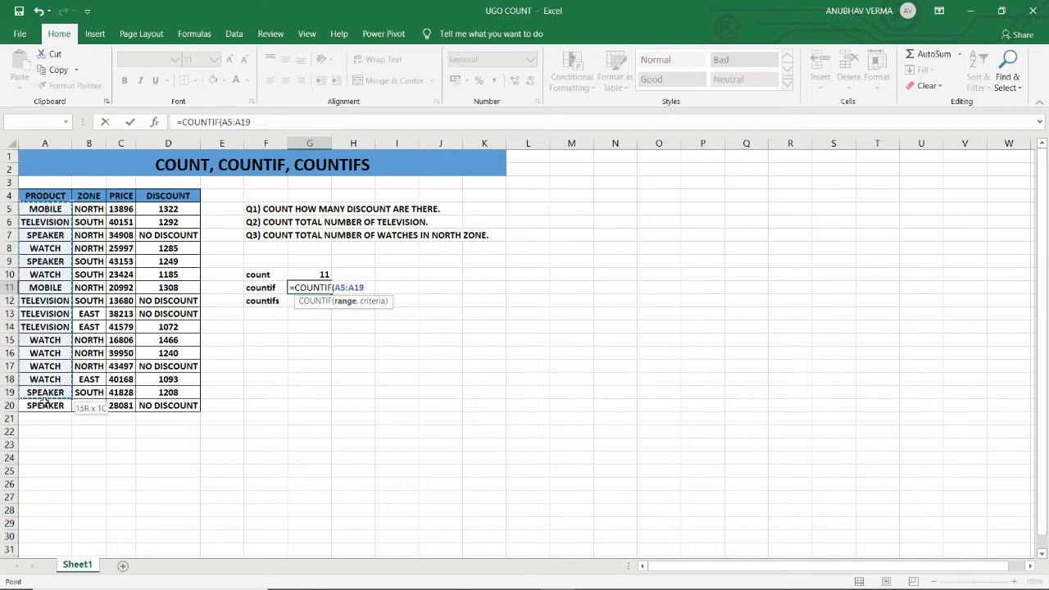
{"action": "type", "text": ","}
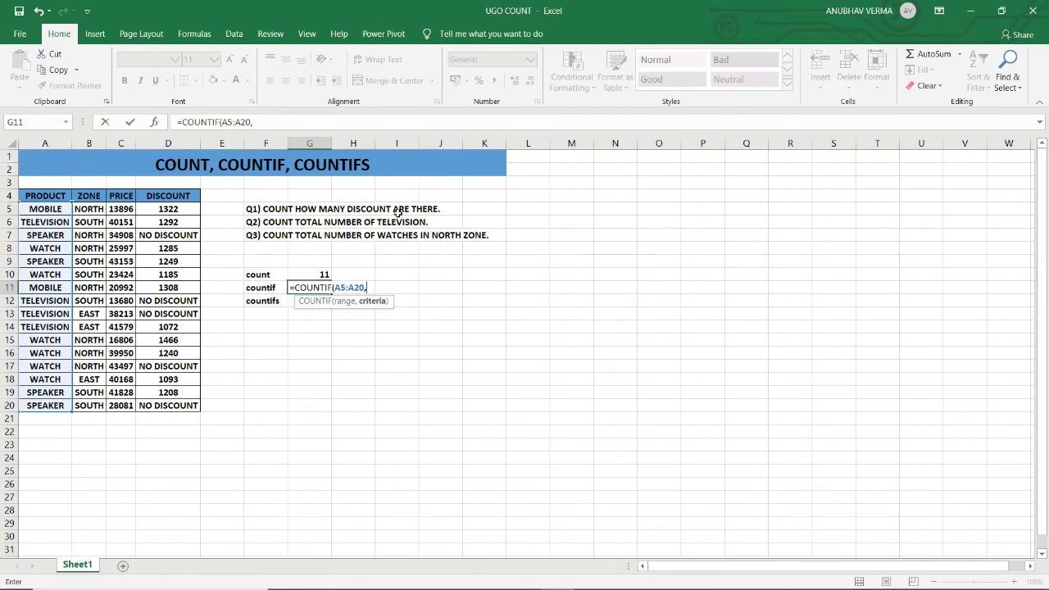
{"action": "left_click", "coordinate": [58, 219]}
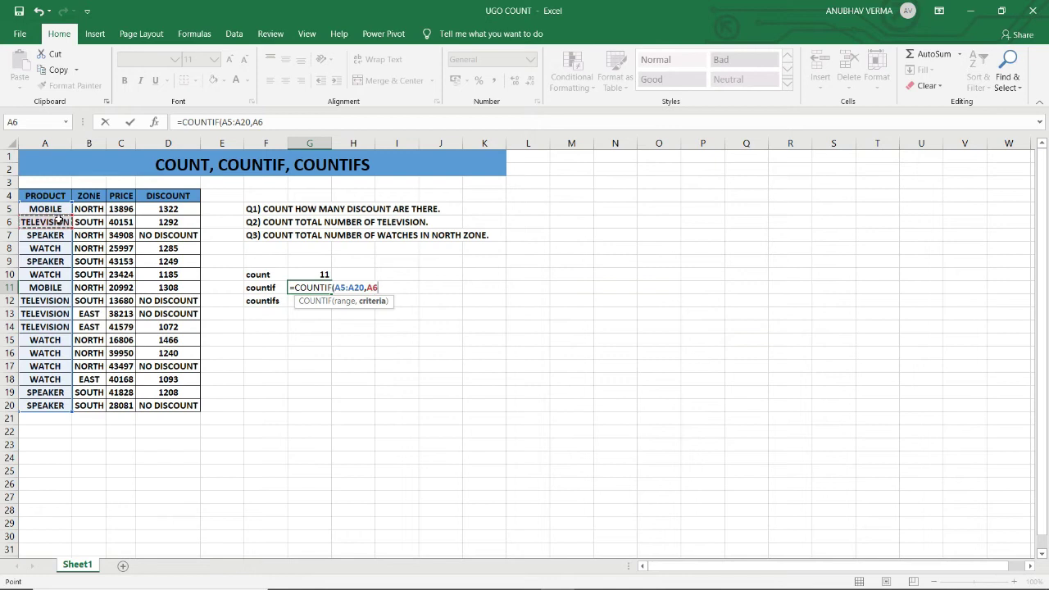
{"action": "type", "text": ")"}
{"action": "key", "text": "Return"}
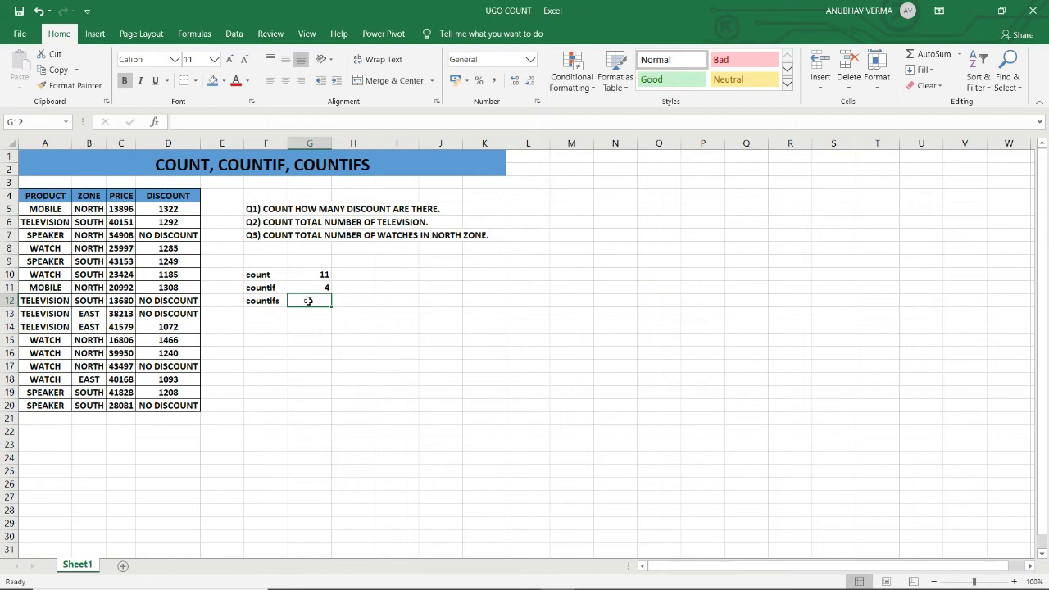
Enter =COUNTIFS(A5:A20,A8,B5:B20,B5) in G12 to count WATCH rows in the NORTH zone, giving 4
{"action": "type", "text": "="}
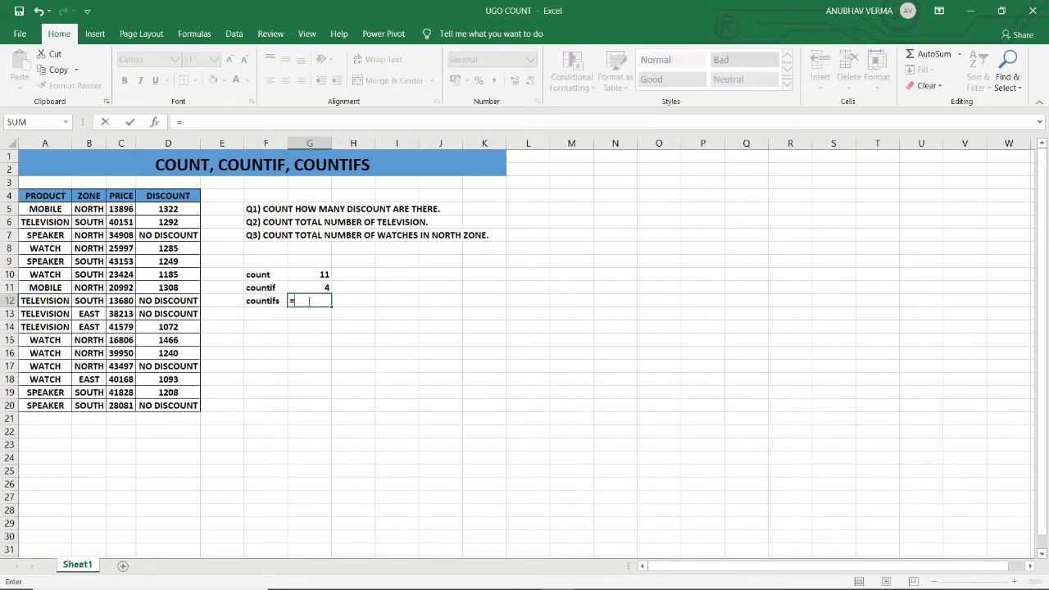
{"action": "type", "text": "COUNTIFS("}
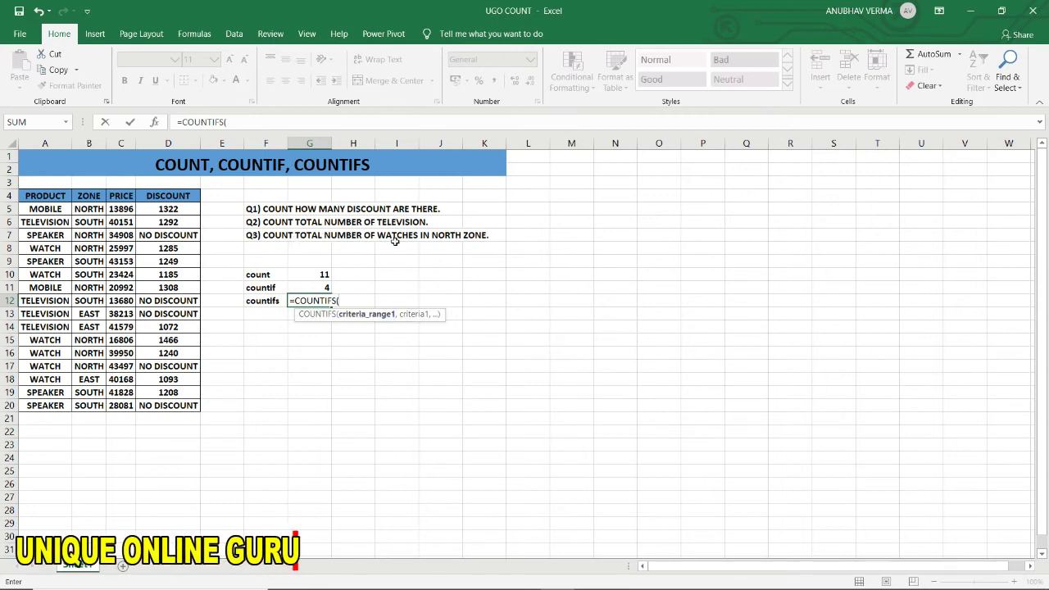
{"action": "left_click_drag", "start_coordinate": [55, 208], "coordinate": [54, 405]}
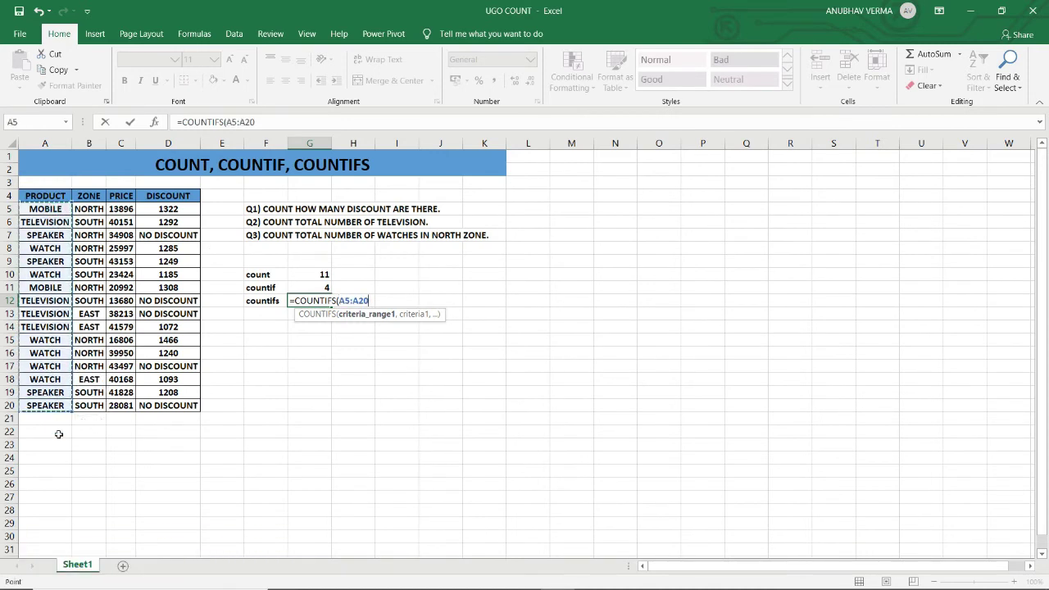
{"action": "type", "text": ","}
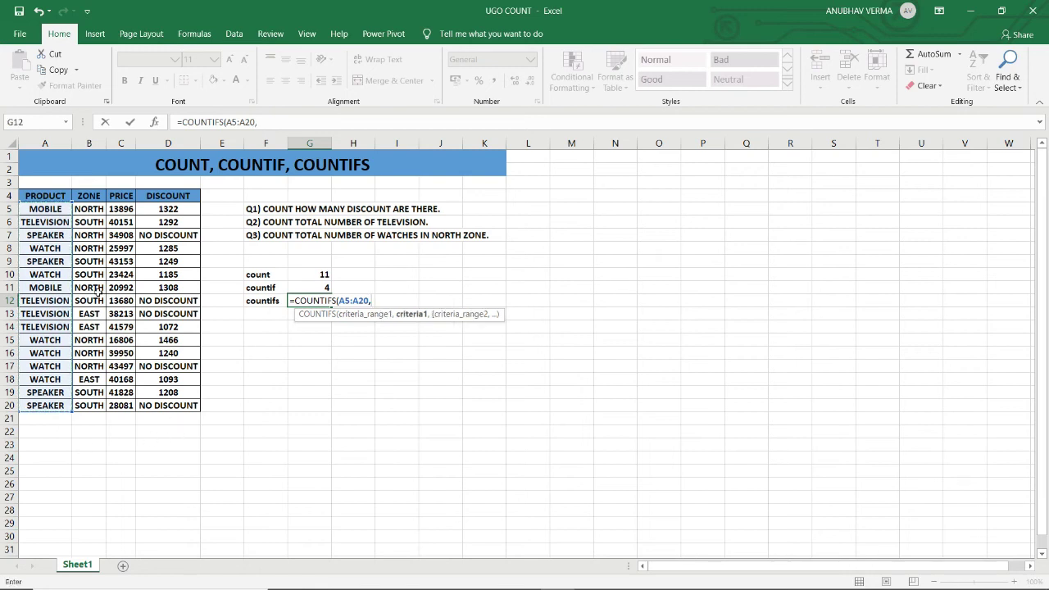
{"action": "left_click", "coordinate": [49, 248]}
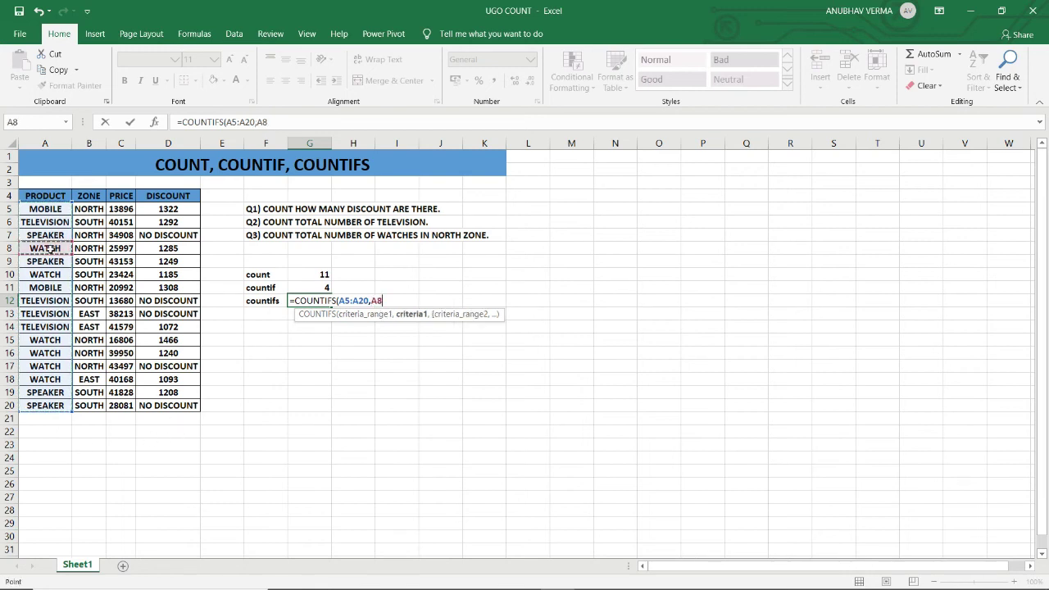
{"action": "type", "text": ","}
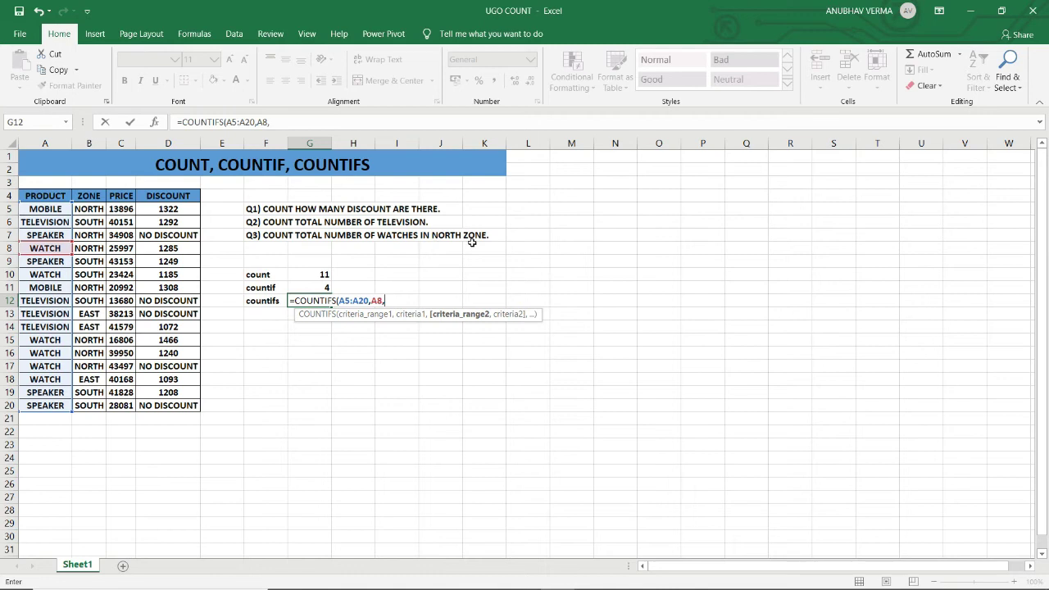
{"action": "left_click_drag", "start_coordinate": [86, 208], "coordinate": [91, 403]}
{"action": "type", "text": ","}
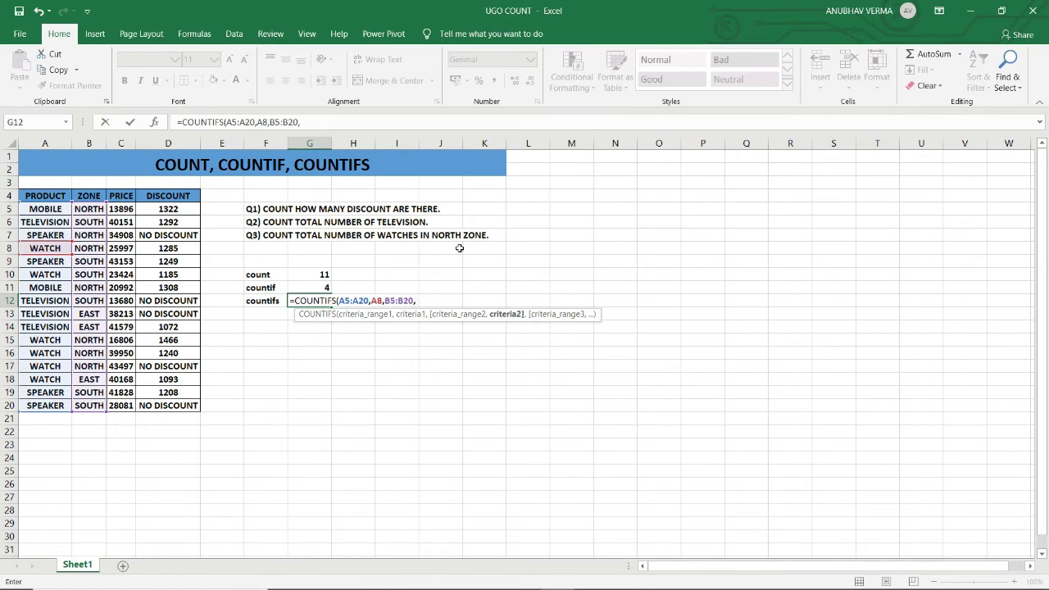
{"action": "left_click", "coordinate": [99, 209]}
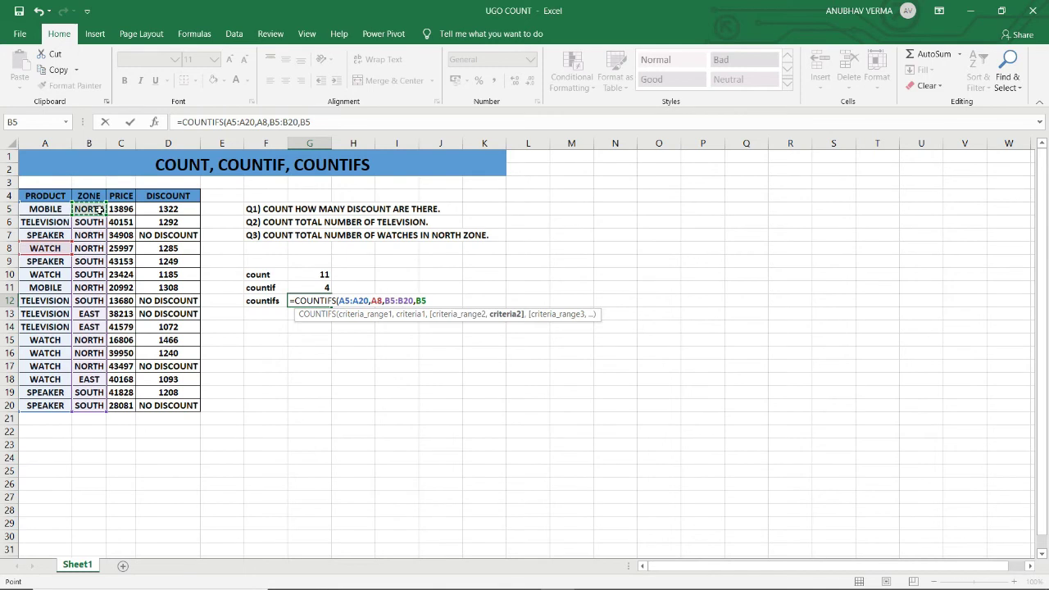
{"action": "type", "text": ")"}
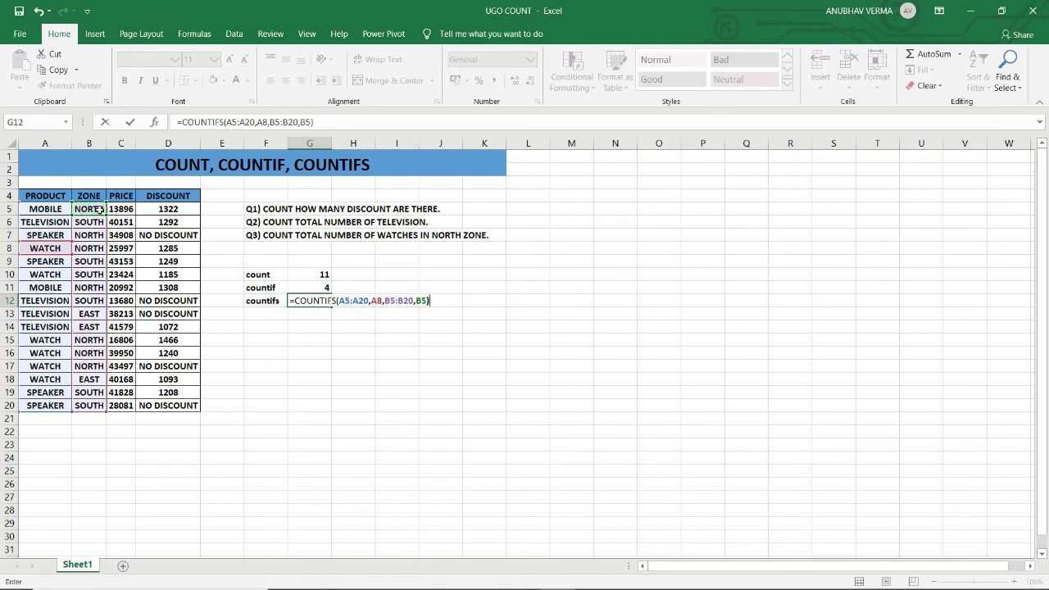
{"action": "key", "text": "Return"}
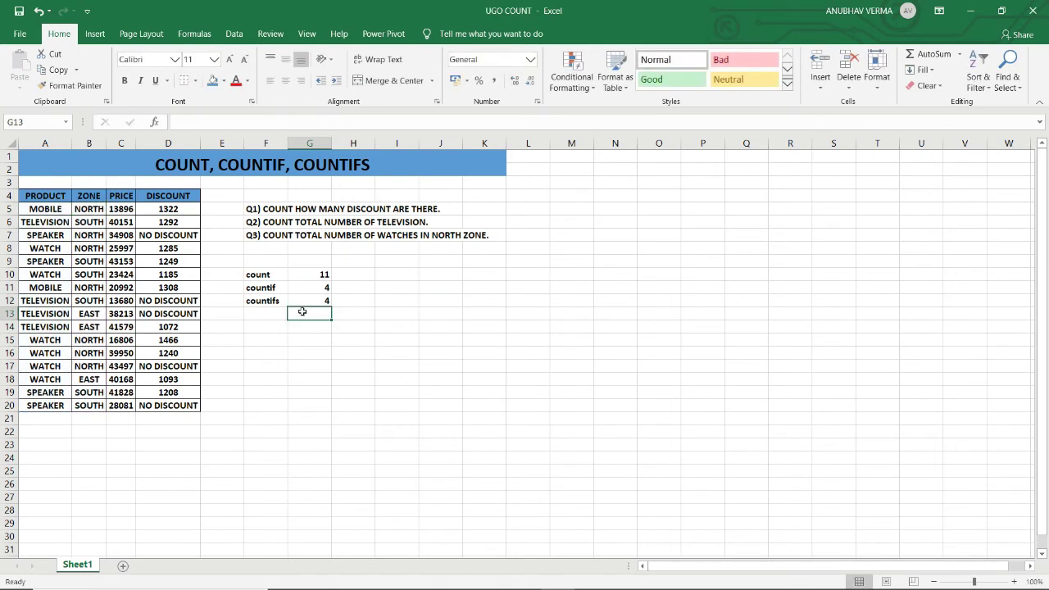
{"action": "left_click", "coordinate": [312, 302]}
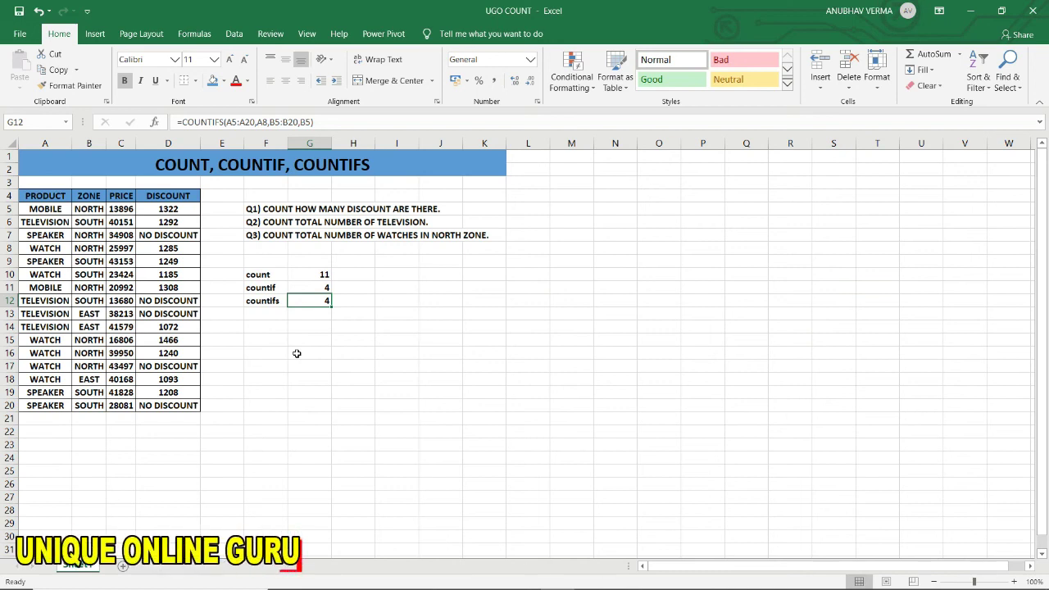
Bring the Bandicam recorder window up from its taskbar icon
{"action": "mouse_move", "coordinate": [512, 584]}
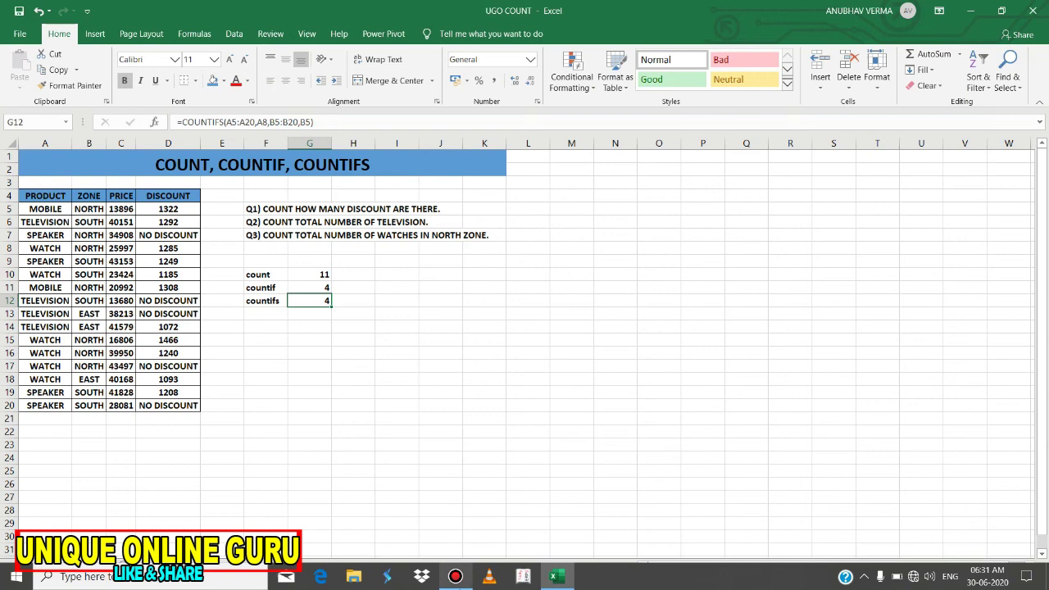
{"action": "left_click", "coordinate": [456, 579]}
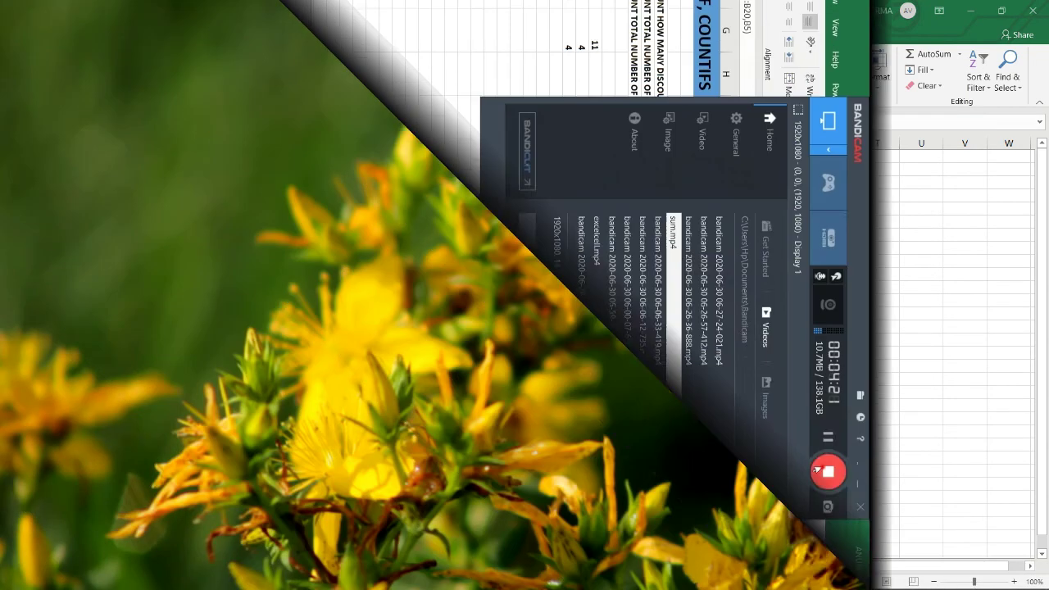